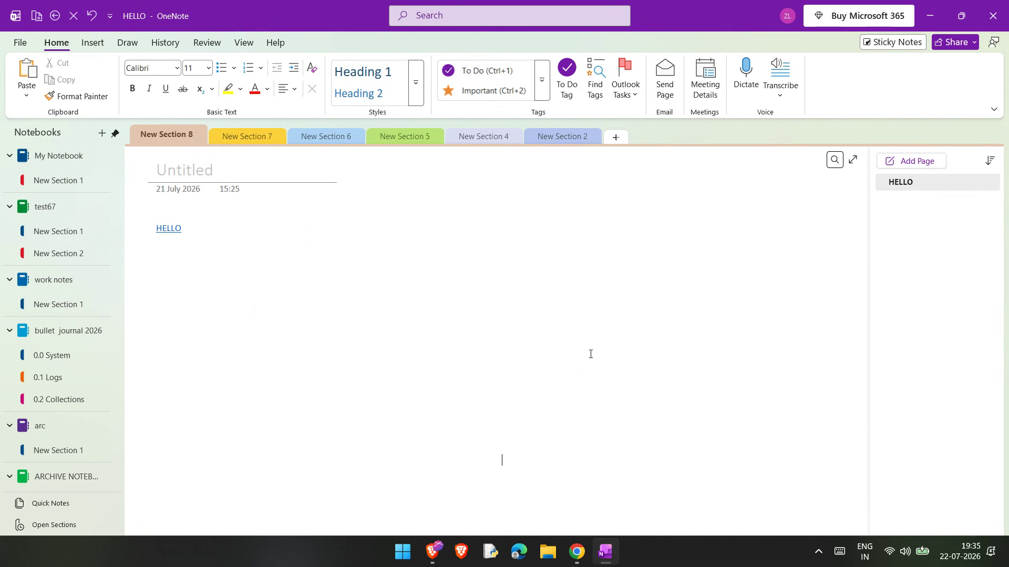
Close the OneNote desktop app.
click(156, 254)
click(993, 16)
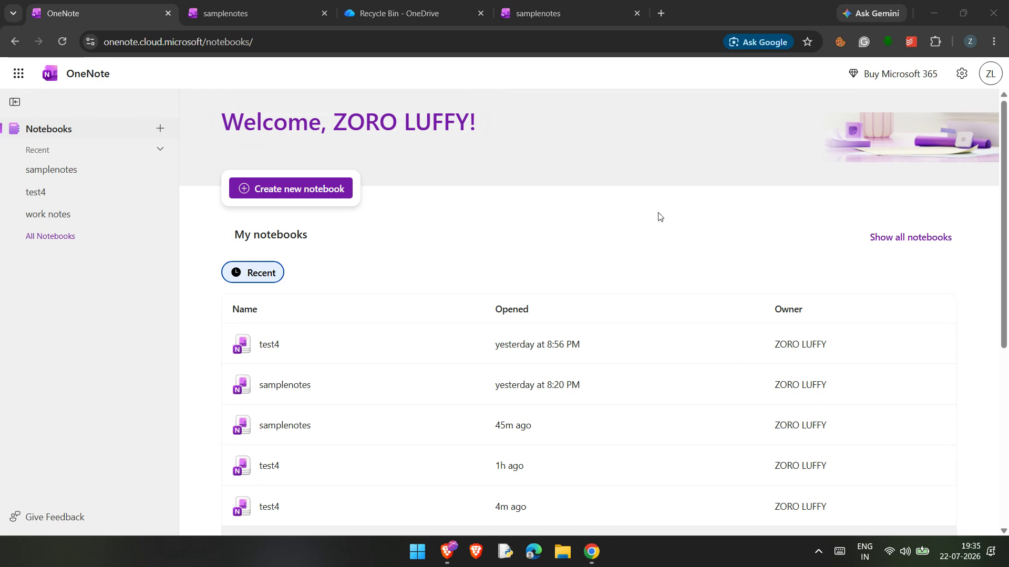
Open the AppData Local folder in File Explorer by reusing an earlier command in the Run dialog.
key(super+r)
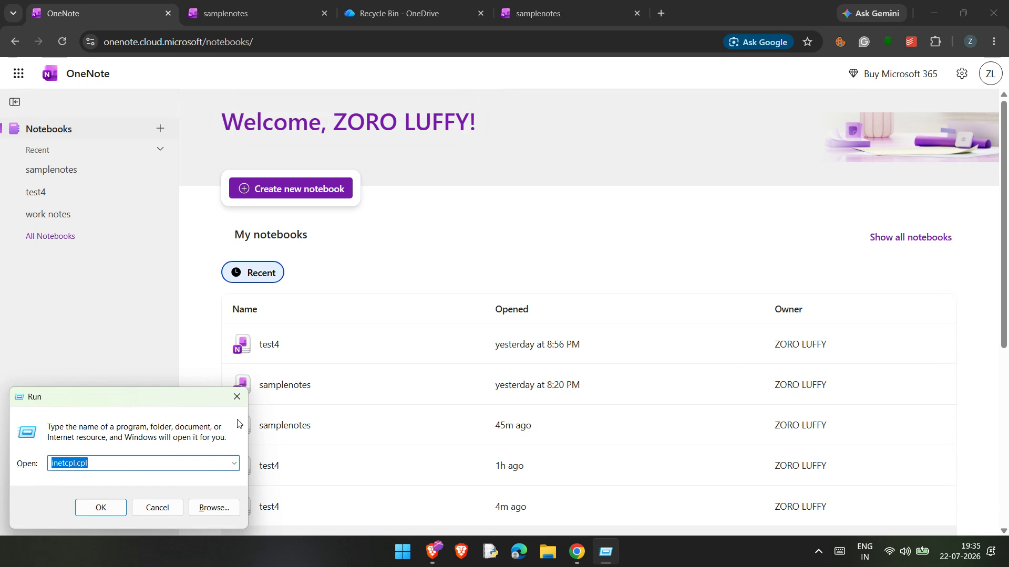
key(Down)
key(Down)
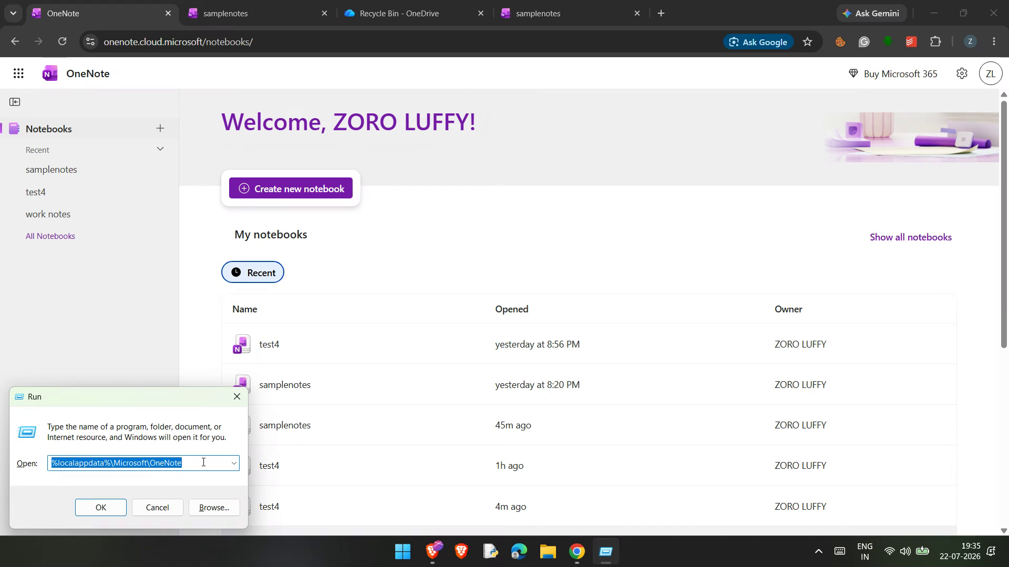
drag(203, 463, 110, 461)
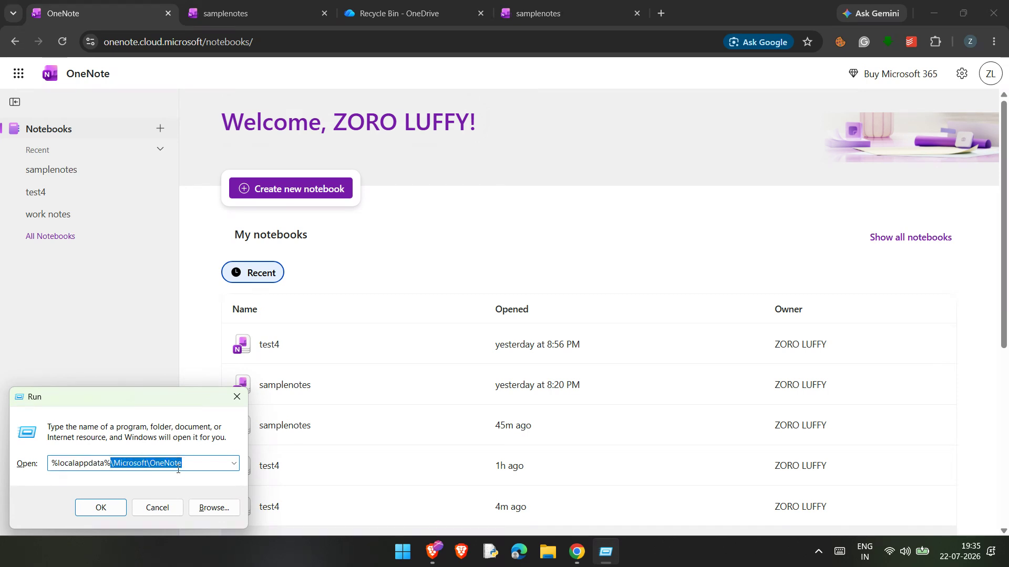
click(205, 461)
key(Down)
key(Down)
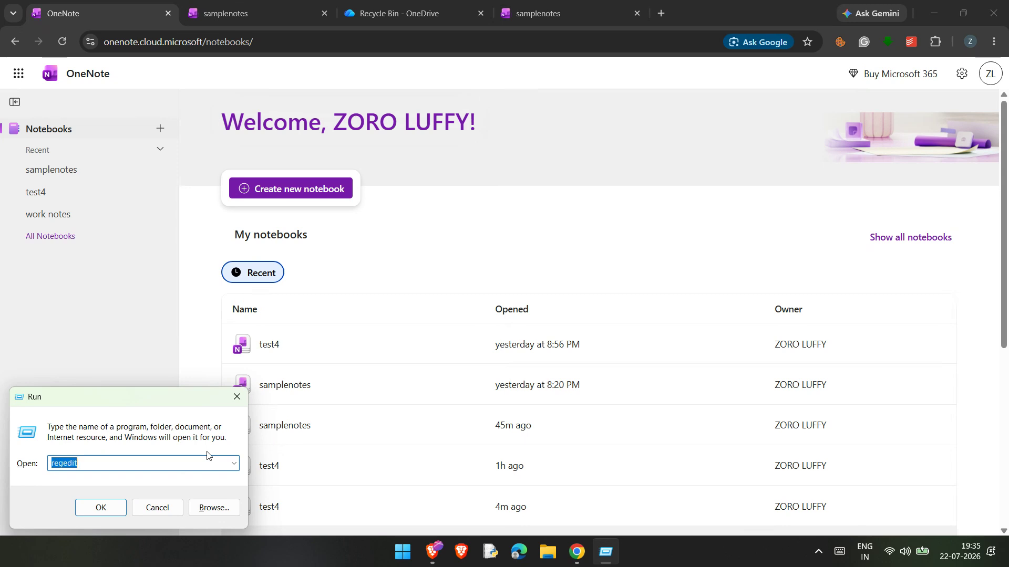
key(Down)
key(Down)
key(Down)
key(Down)
key(Down)
key(Down)
key(Down)
key(Down)
key(Return)
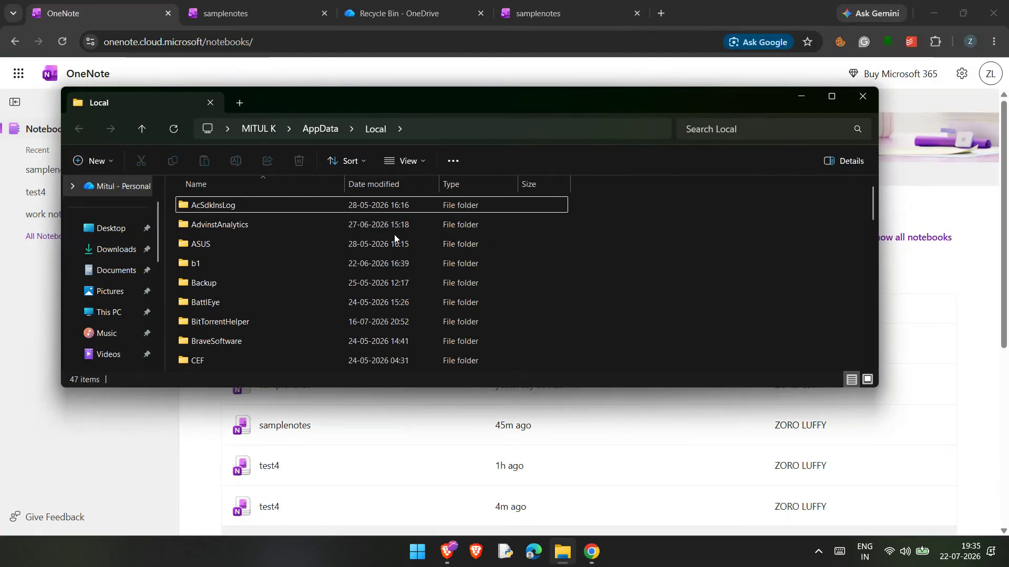
Open the Microsoft folder inside Local and select its Credentials folder.
scroll(126, 262, down, 2)
scroll(215, 249, down, 1)
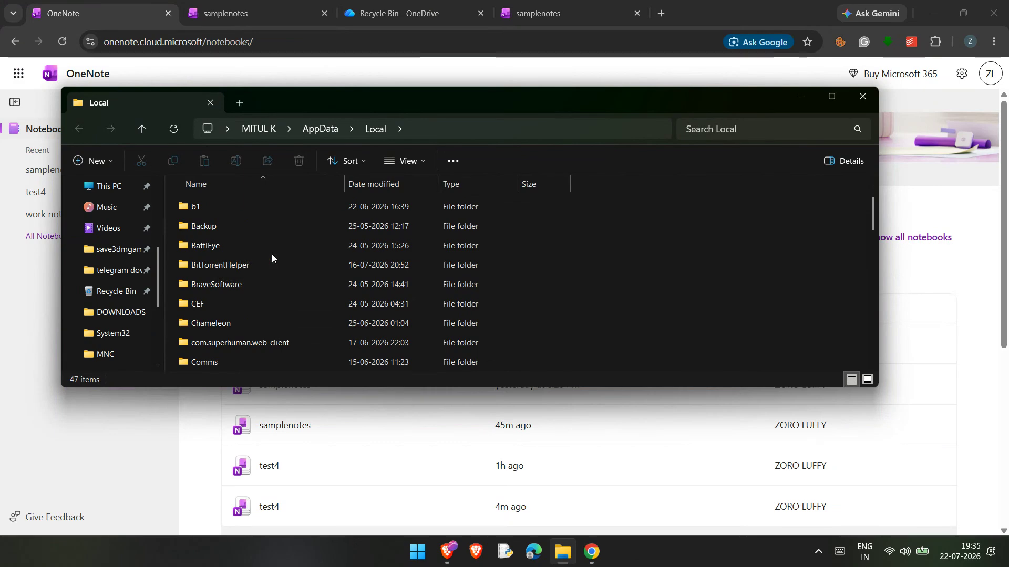
scroll(272, 253, down, 5)
double_click(266, 205)
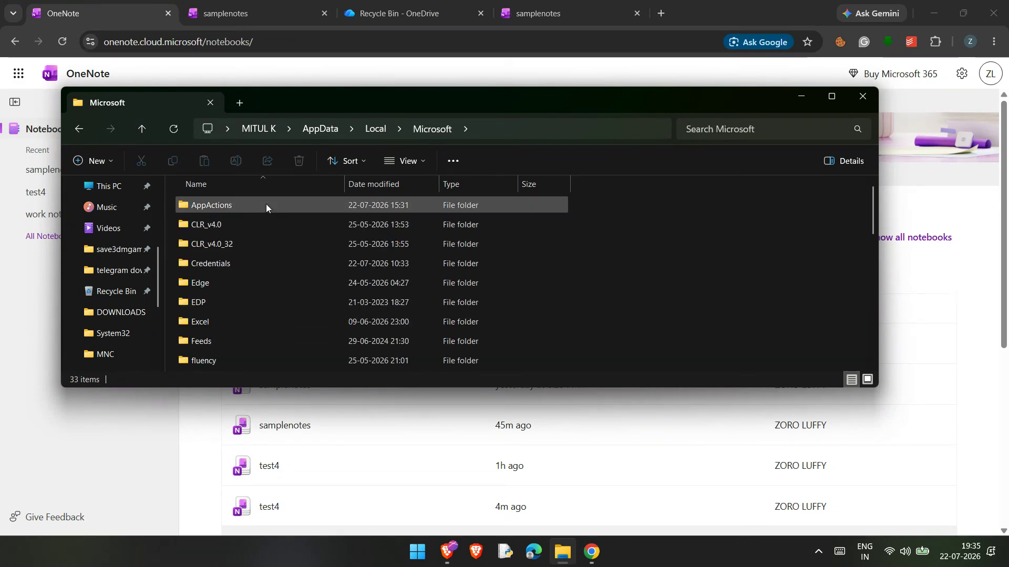
click(273, 265)
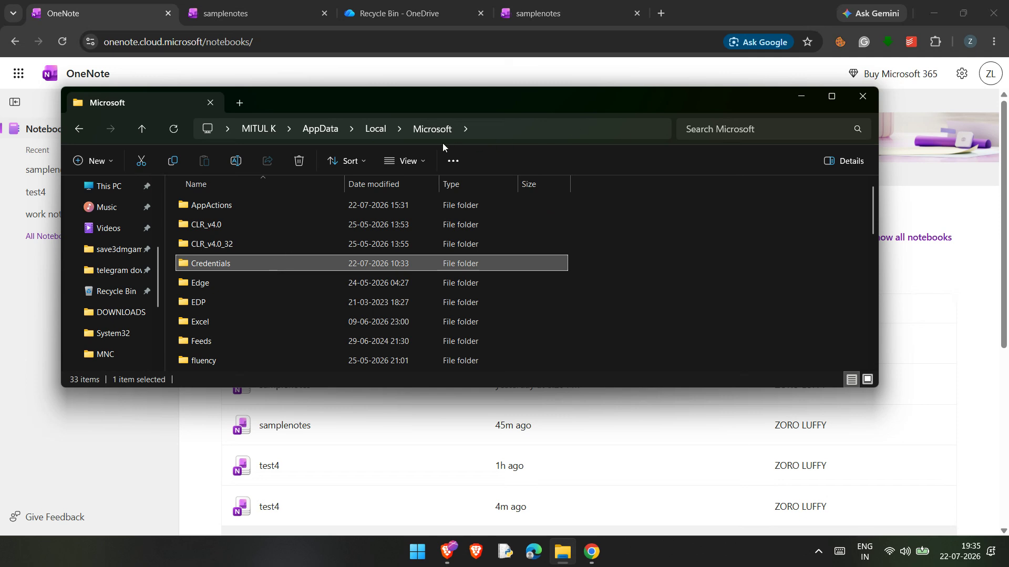
Show the Delete option for the Credentials folder without using it, and close the File Explorer window.
right_click(224, 267)
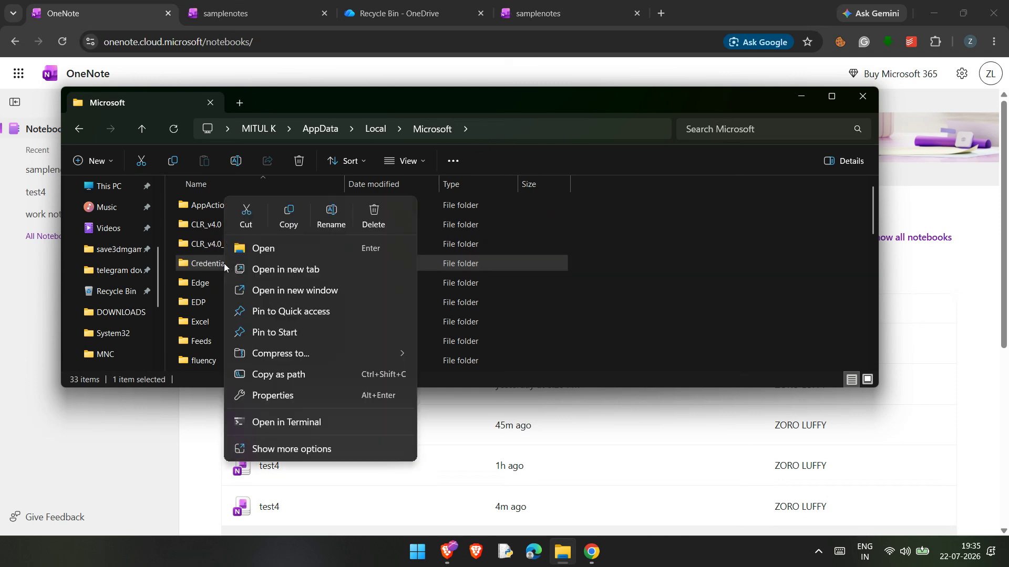
scroll(261, 262, down, 1)
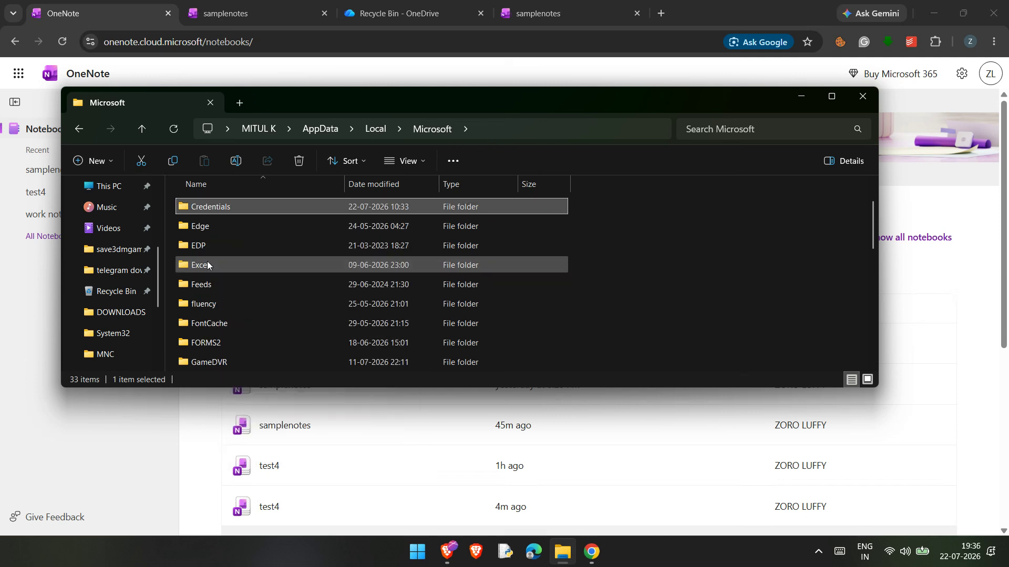
right_click(200, 206)
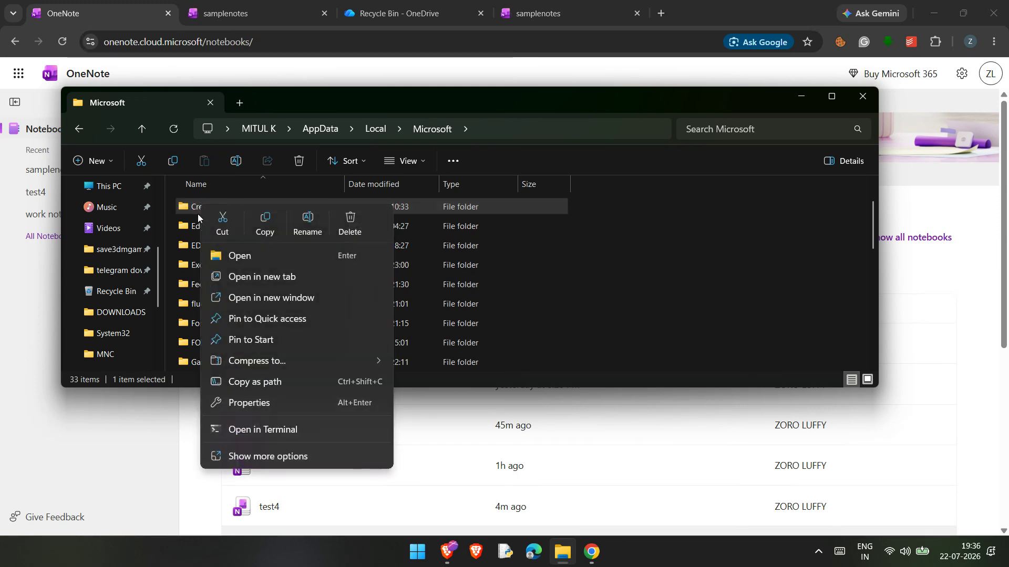
click(575, 254)
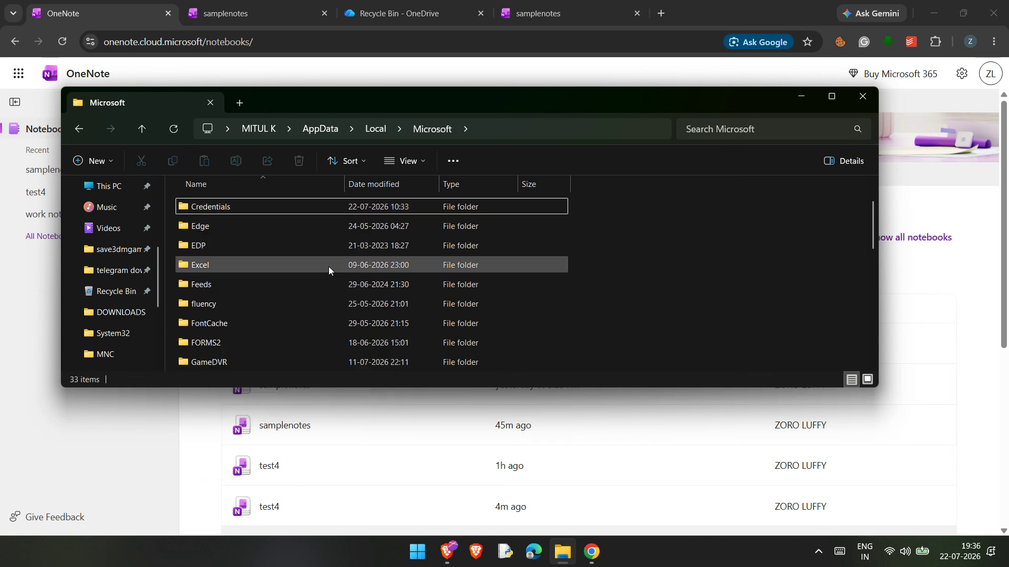
scroll(273, 275, up, 1)
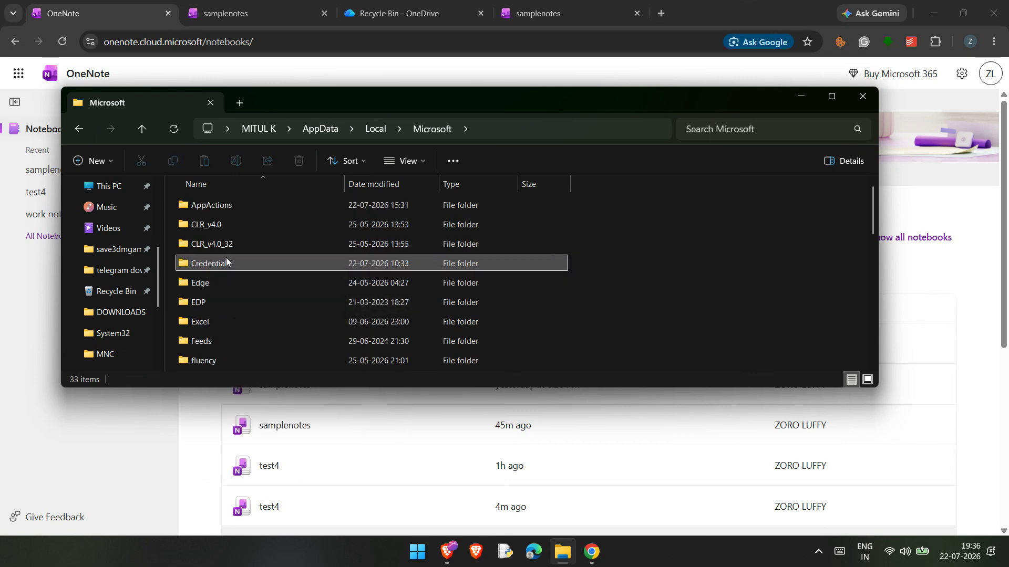
right_click(226, 263)
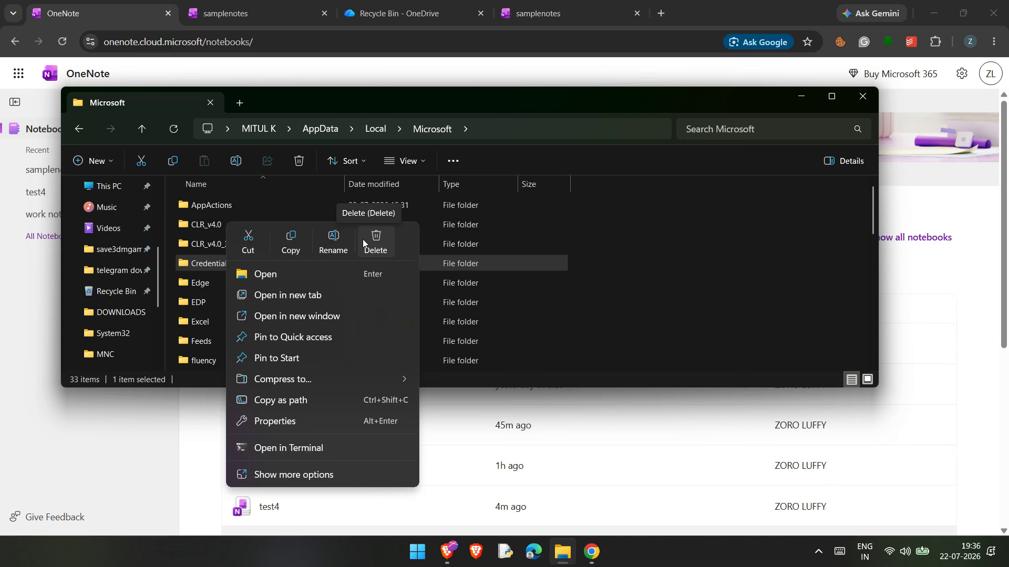
click(862, 97)
click(862, 96)
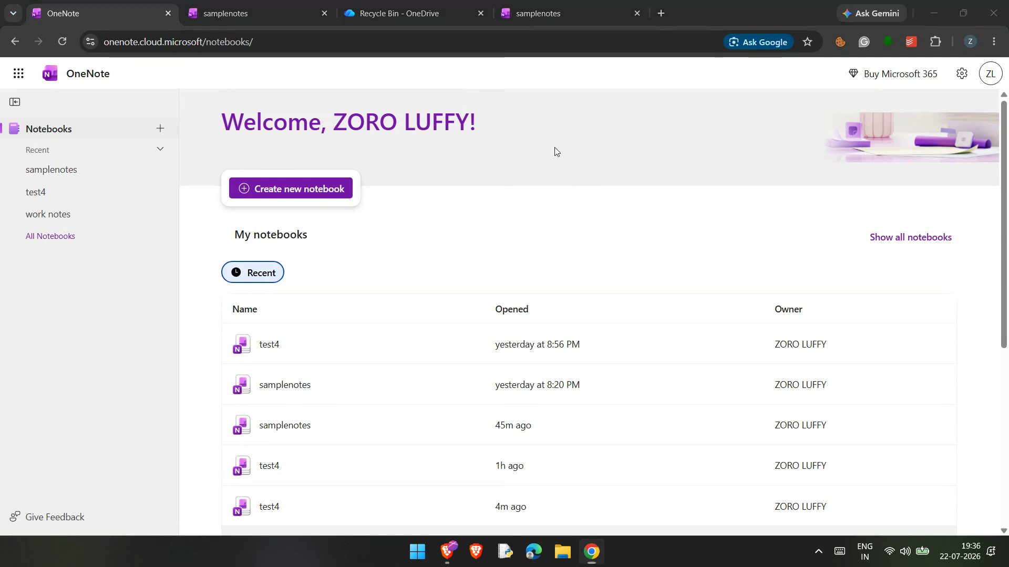
Open Credential Manager and look through the generic entries under Windows Credentials.
key(super)
text(crede)
click(417, 178)
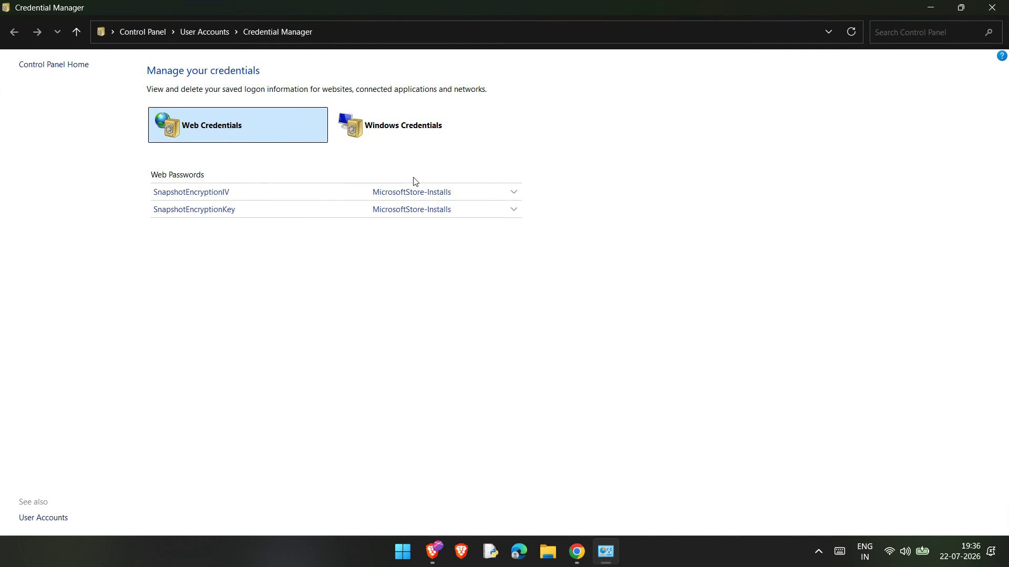
click(358, 116)
scroll(594, 286, down, 2)
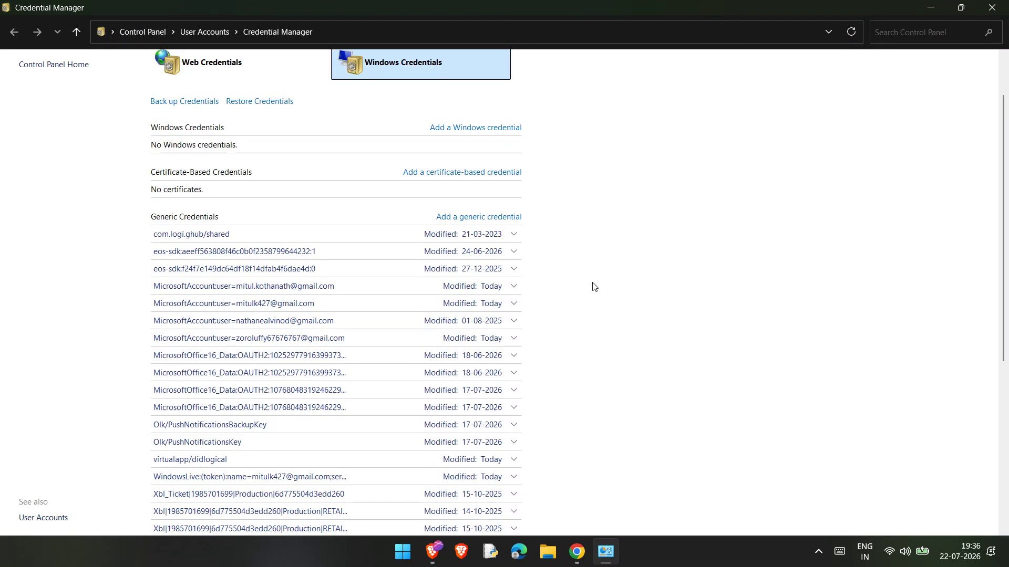
scroll(360, 390, down, 5)
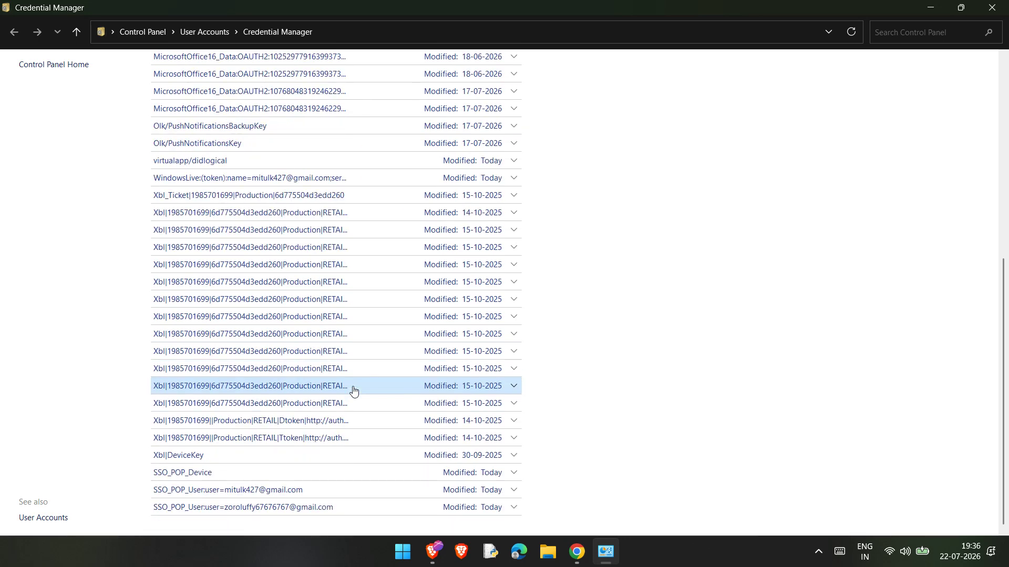
scroll(353, 391, up, 1)
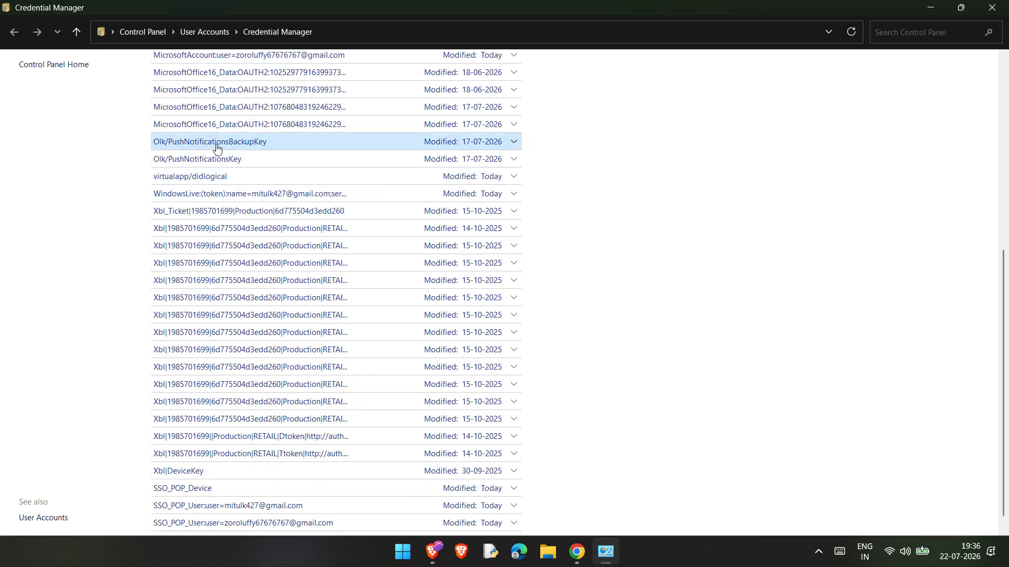
Expand the four MicrosoftOffice16_Data credentials to view their details and Remove options, and close Credential Manager.
click(217, 92)
click(219, 195)
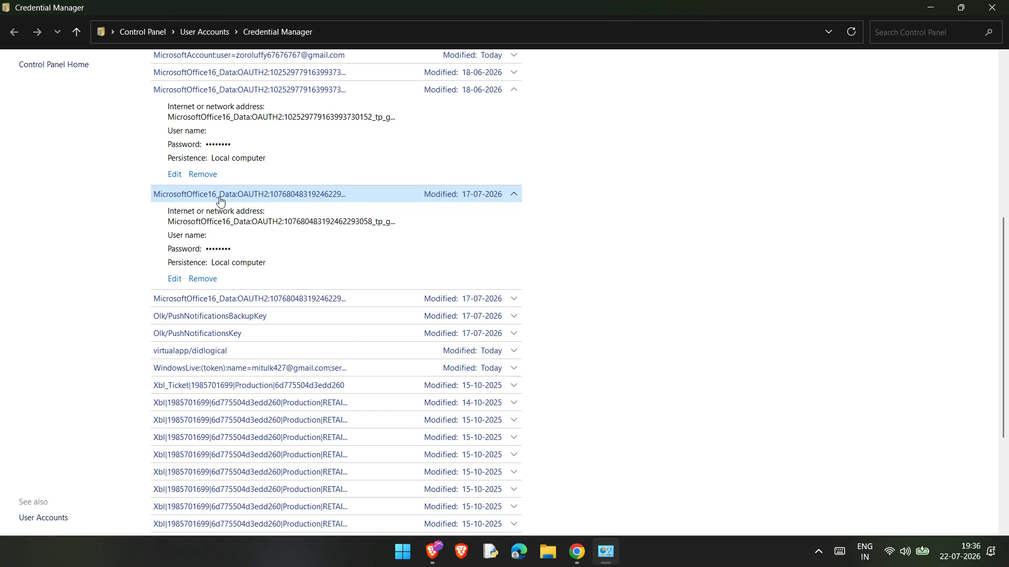
click(230, 300)
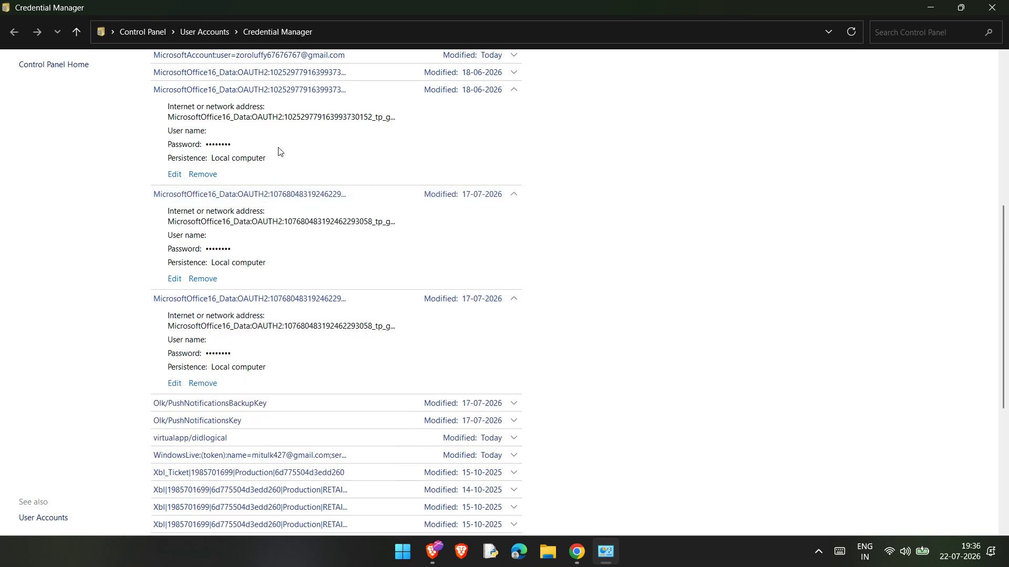
click(301, 72)
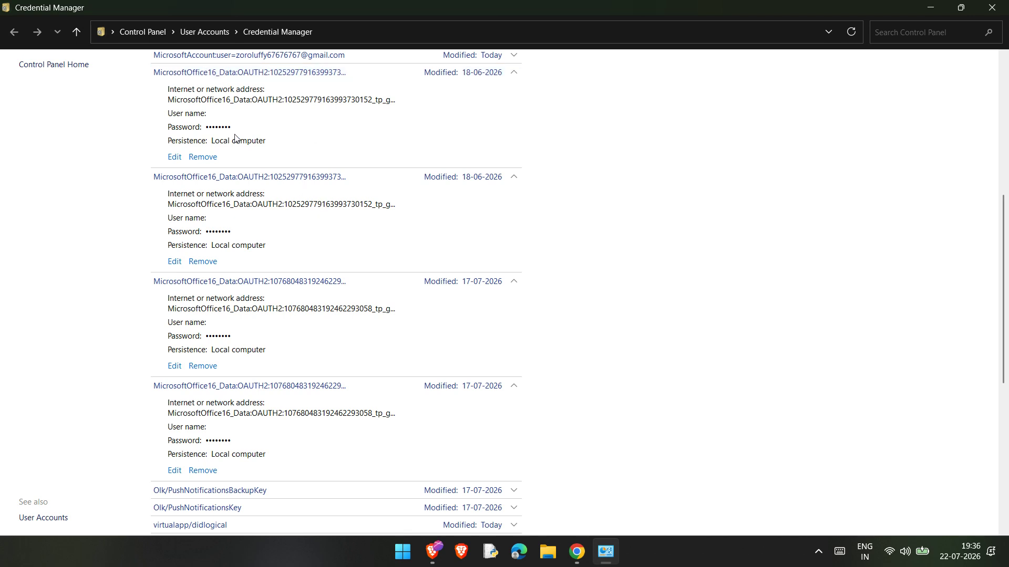
scroll(208, 152, down, 1)
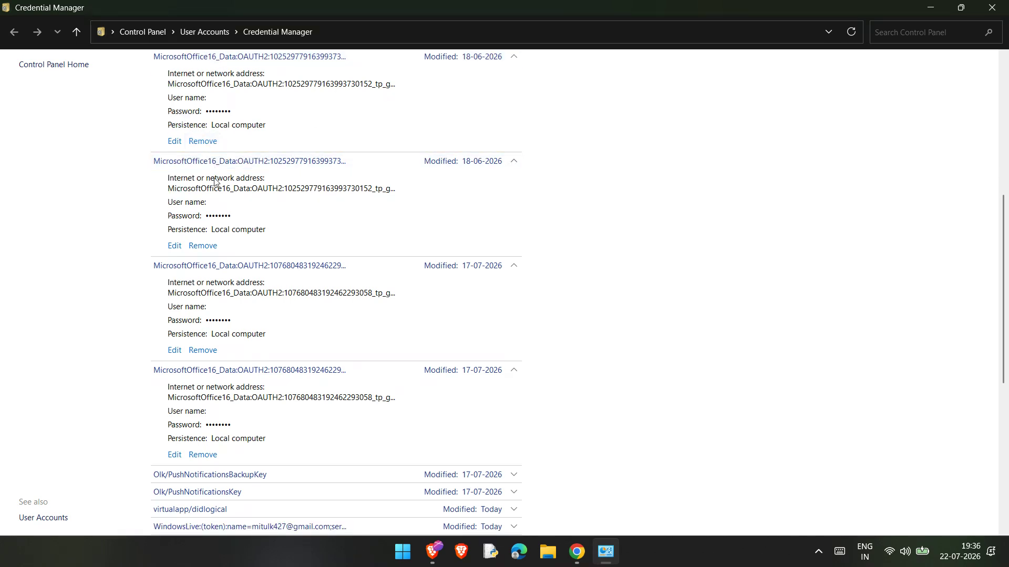
scroll(214, 181, up, 1)
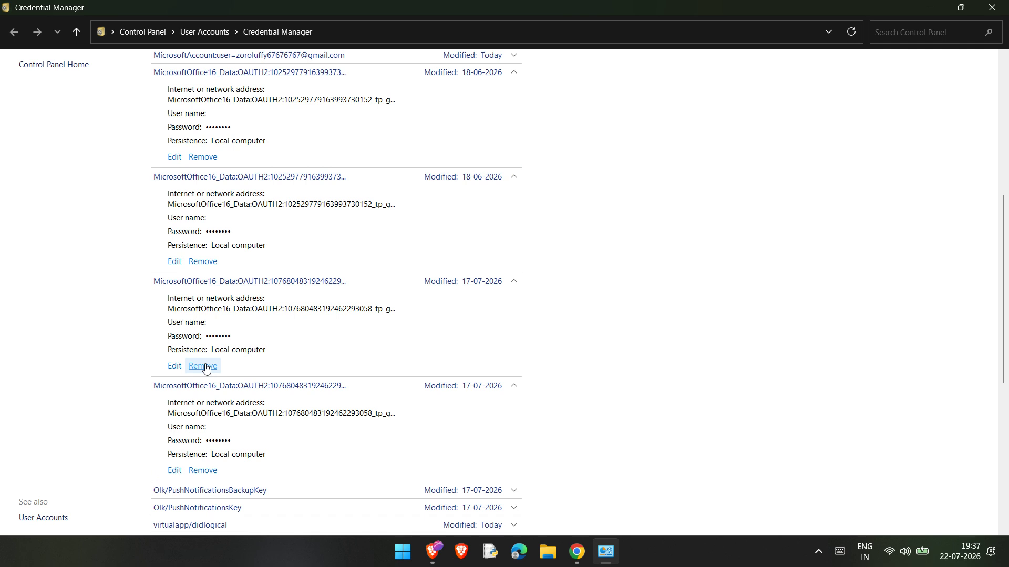
click(997, 4)
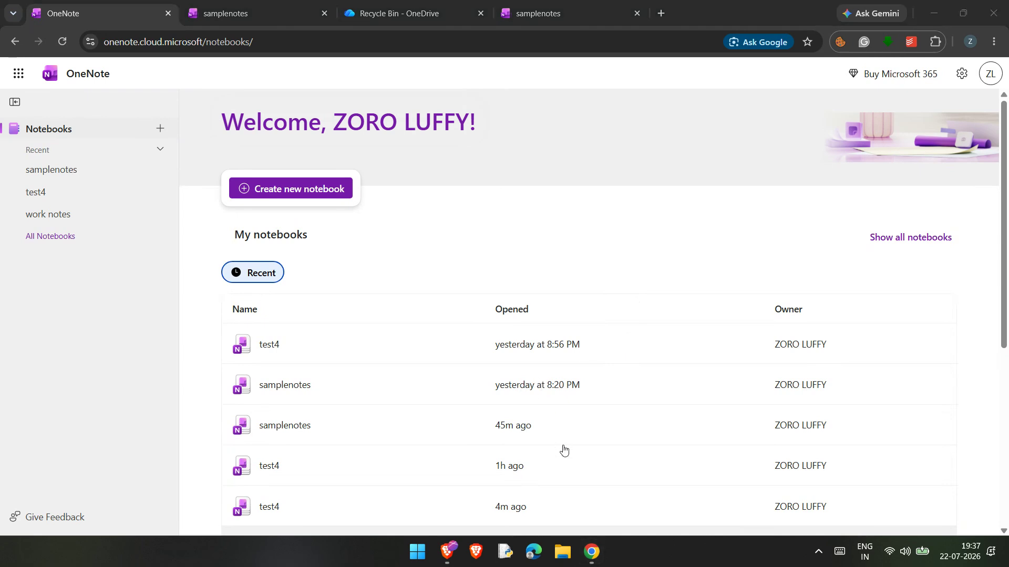
Reopen OneNote from its system tray icon and expand the quick note to the full OneNote window.
click(818, 552)
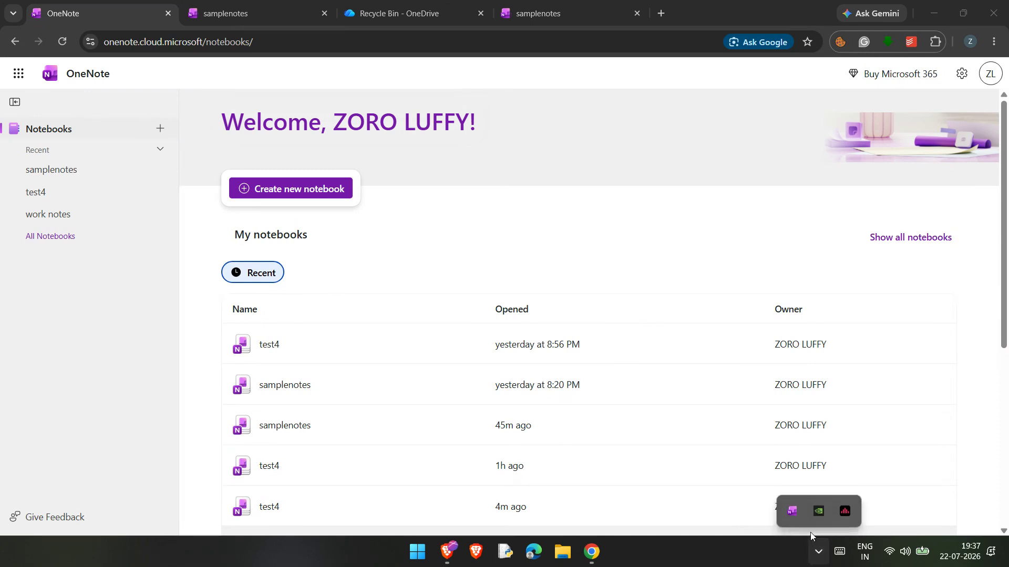
click(792, 510)
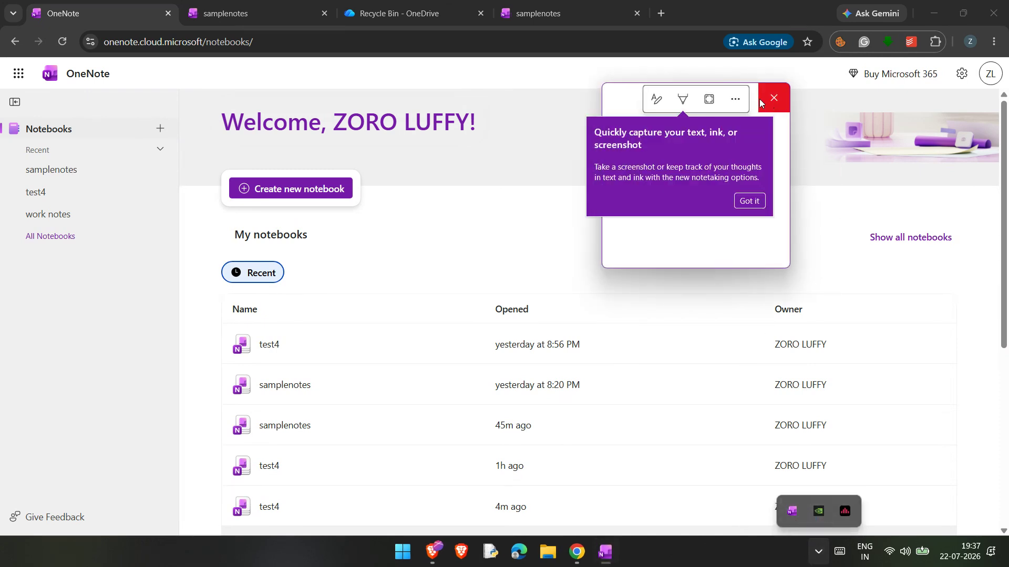
click(736, 101)
click(764, 146)
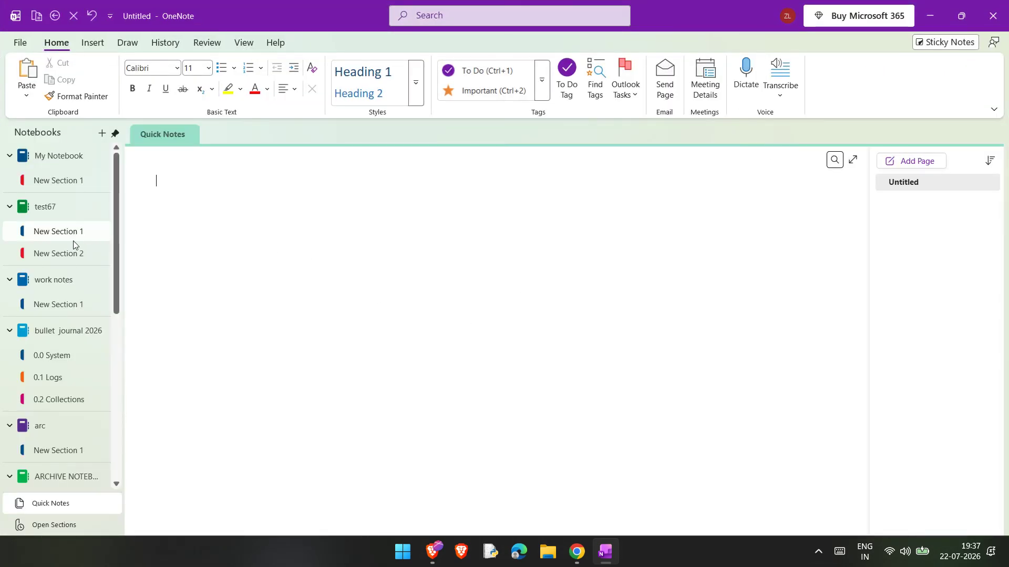
Check the bullet journal 2026 notebook and open the samplenotes notebook.
click(63, 331)
scroll(71, 342, down, 1)
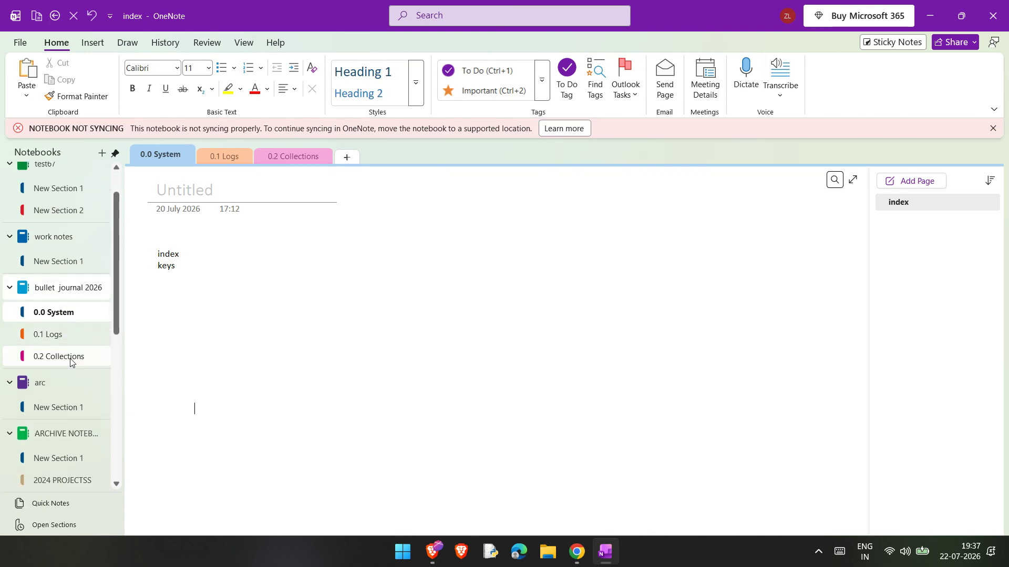
scroll(71, 389, down, 4)
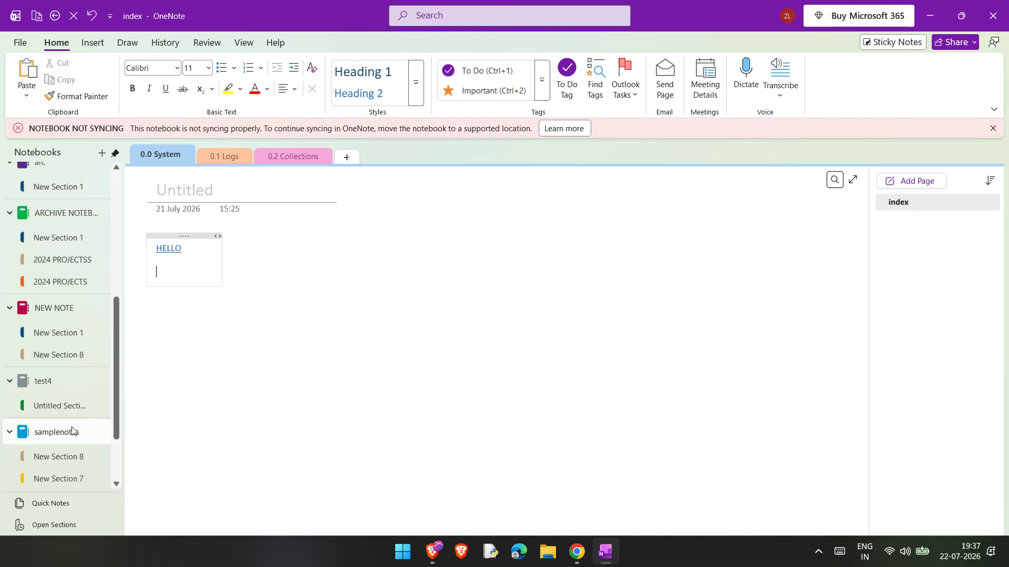
click(72, 431)
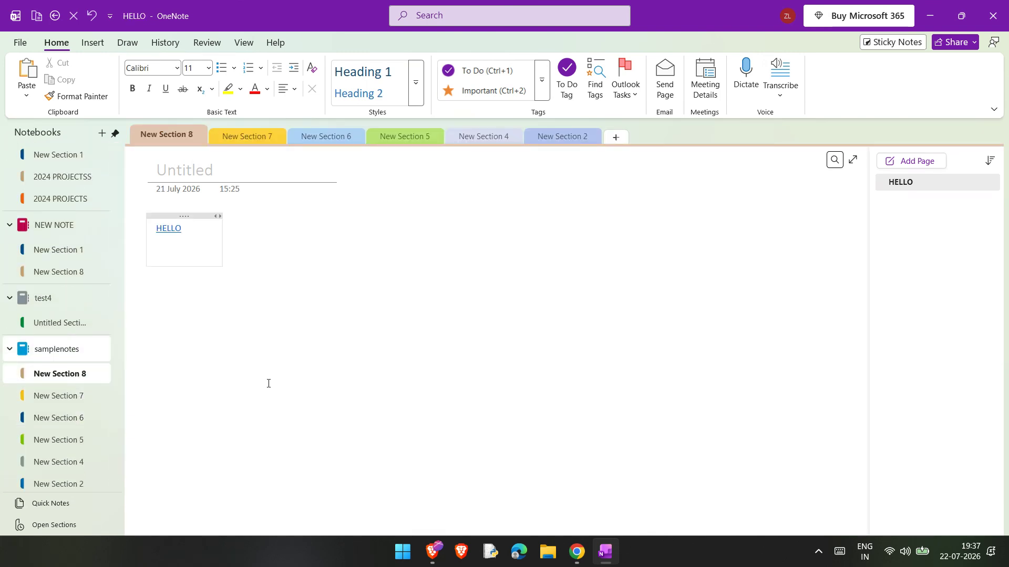